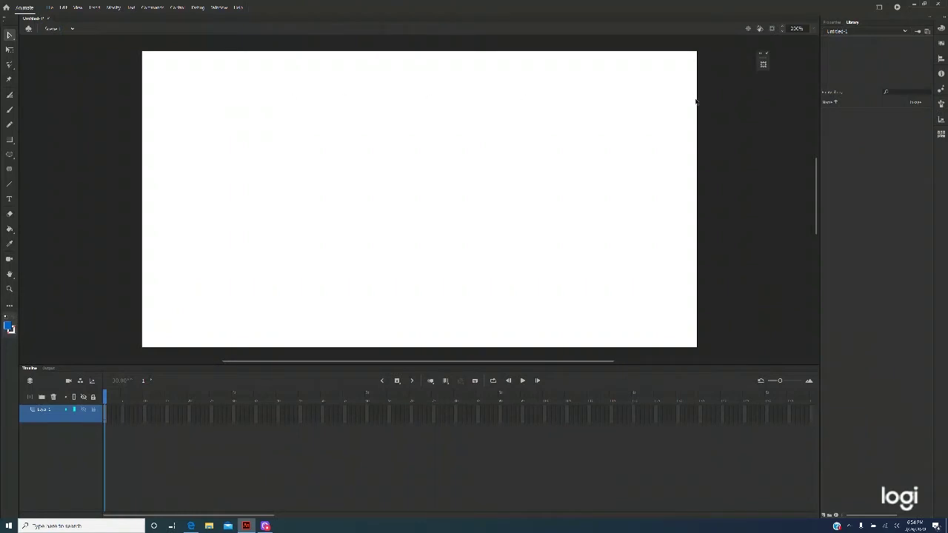
# Step: Save the empty new document as motion_path.fla in the Motion Path folder
pyautogui.click(832, 22)
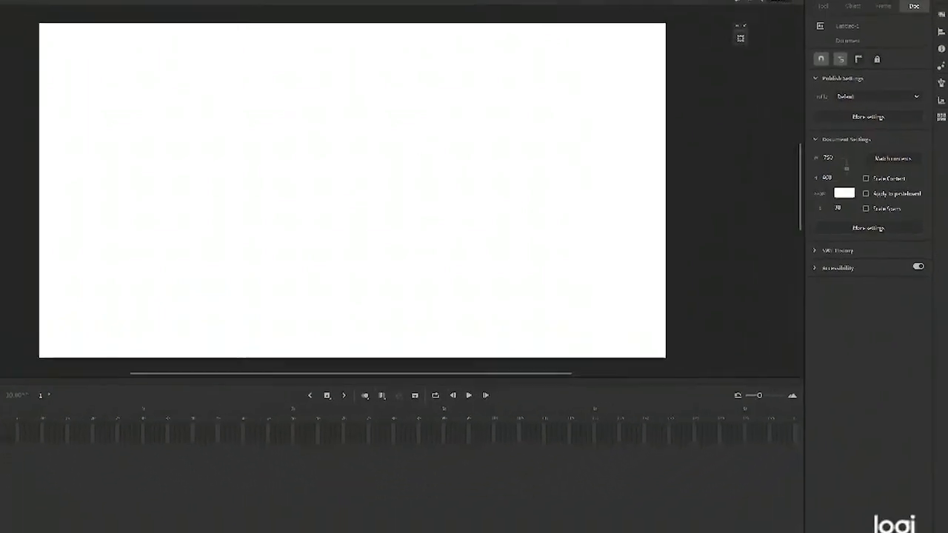
pyautogui.click(51, 7)
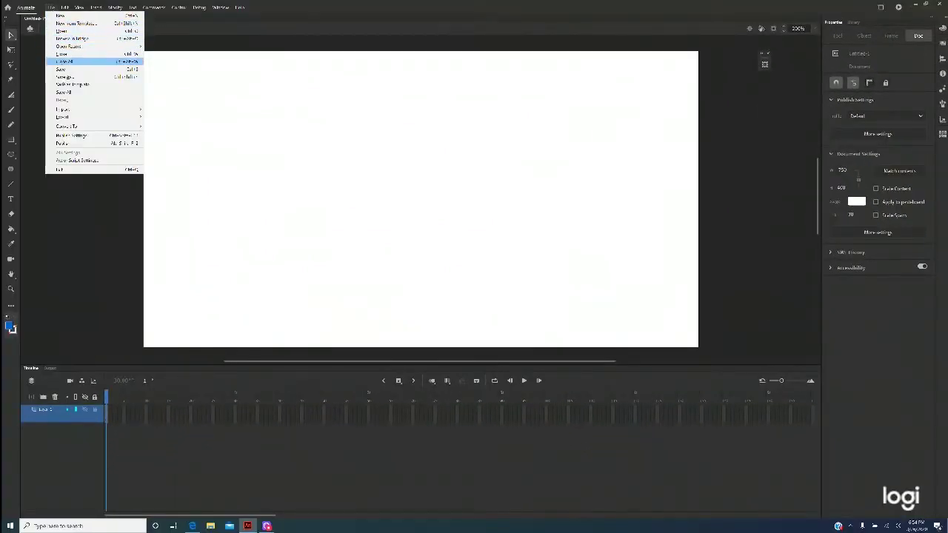
pyautogui.click(60, 69)
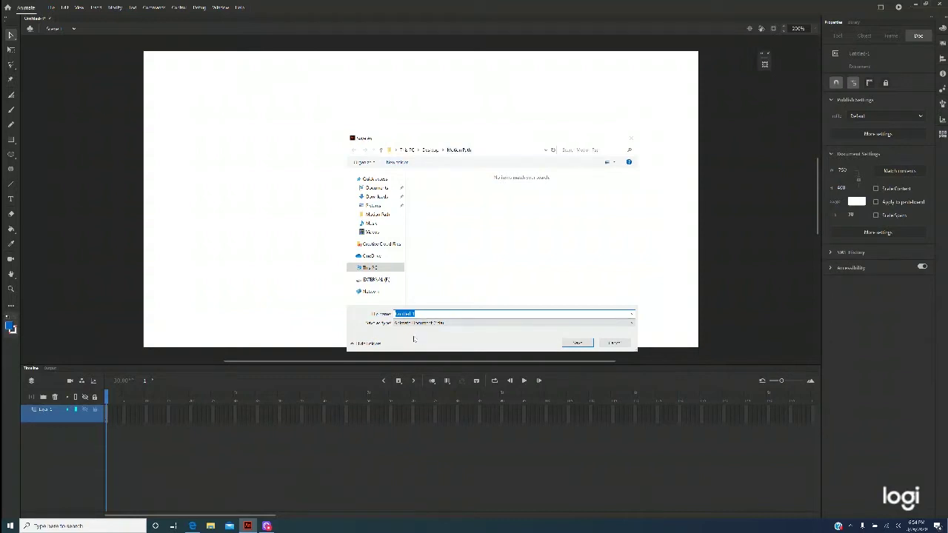
pyautogui.write('motion_path')
pyautogui.click(579, 343)
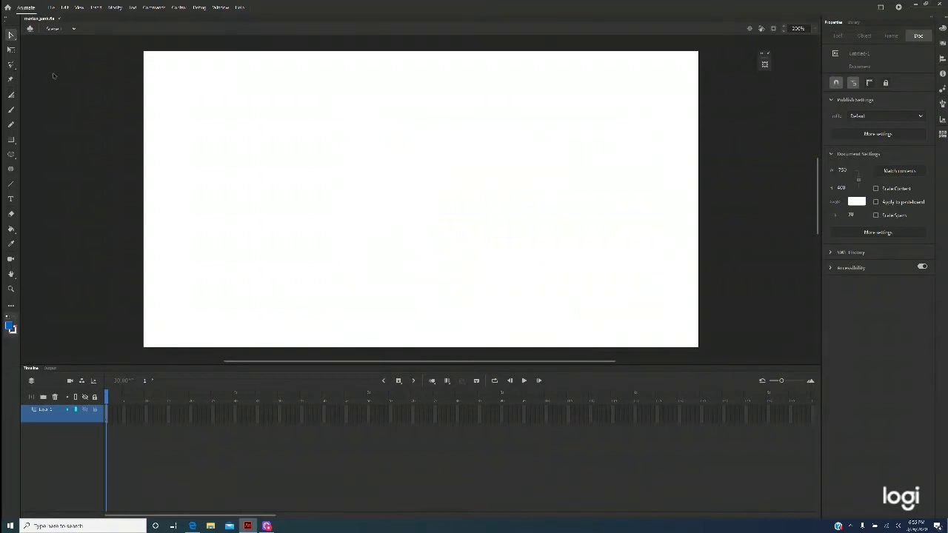
# Step: Import the basketball image to the stage and select it with Free Transform for scaling
pyautogui.click(51, 7)
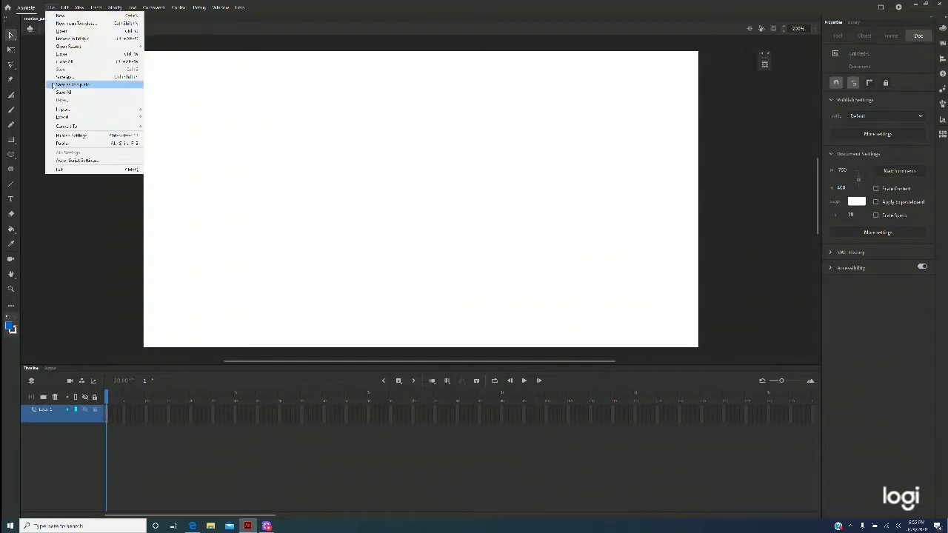
pyautogui.moveTo(66, 111)
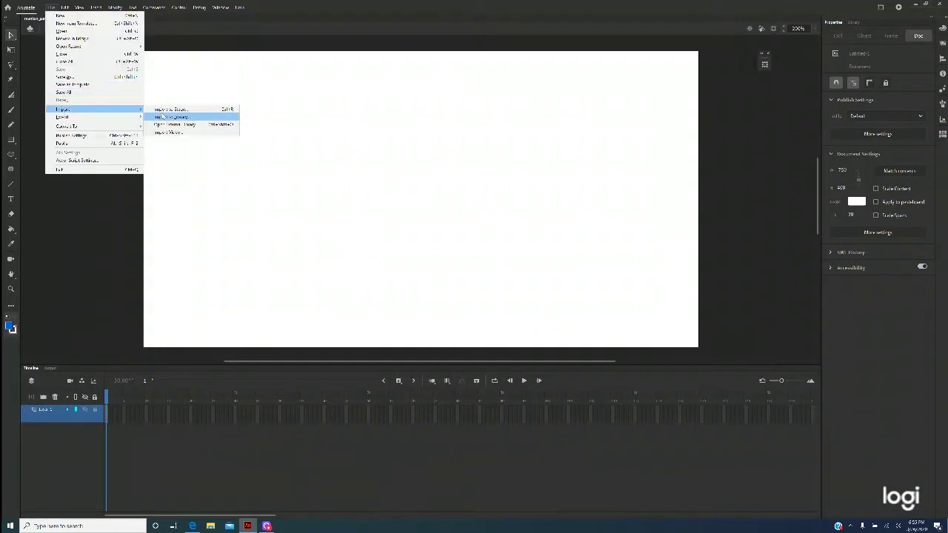
pyautogui.click(168, 109)
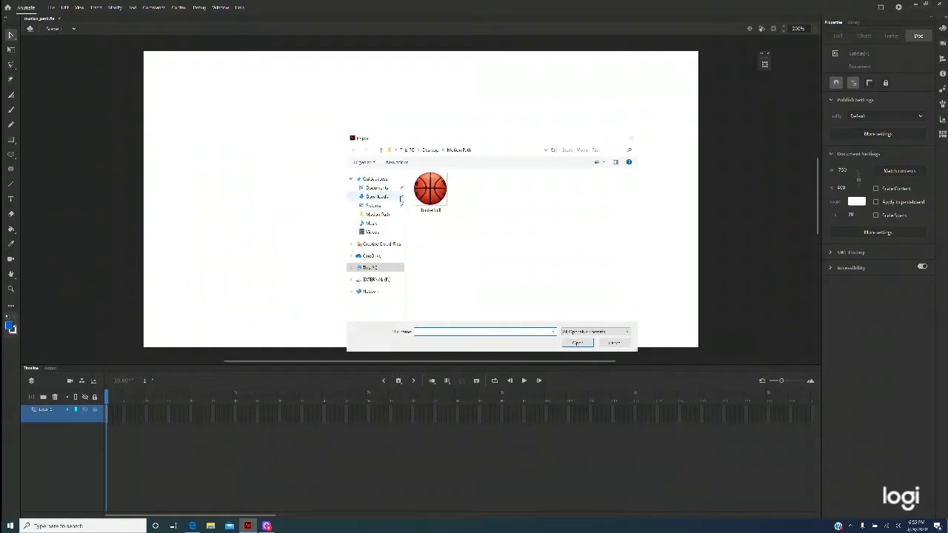
pyautogui.click(430, 191)
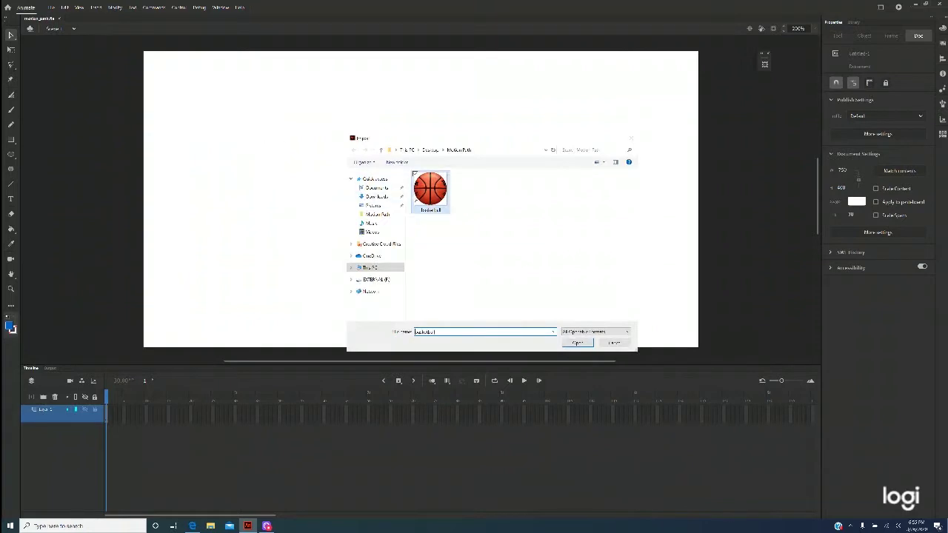
pyautogui.click(583, 343)
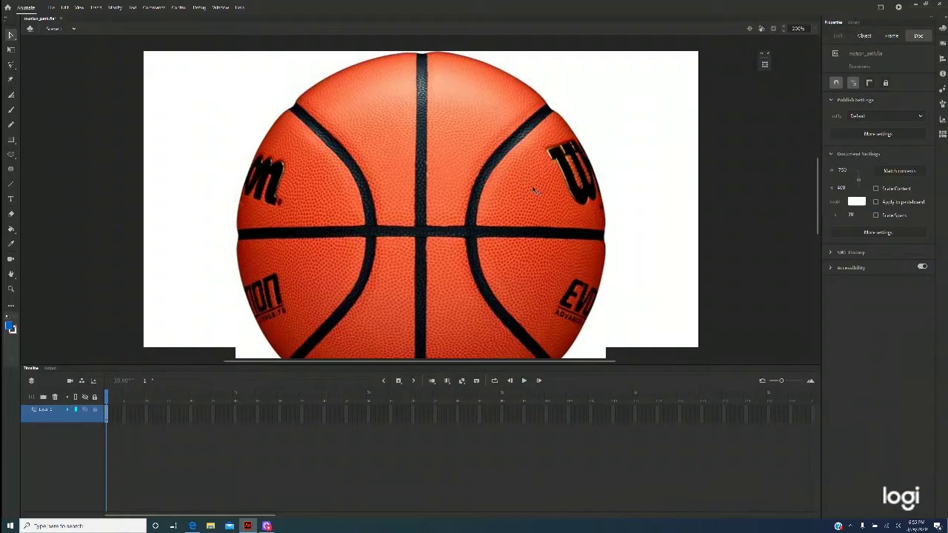
pyautogui.press('q')
pyautogui.click(362, 187)
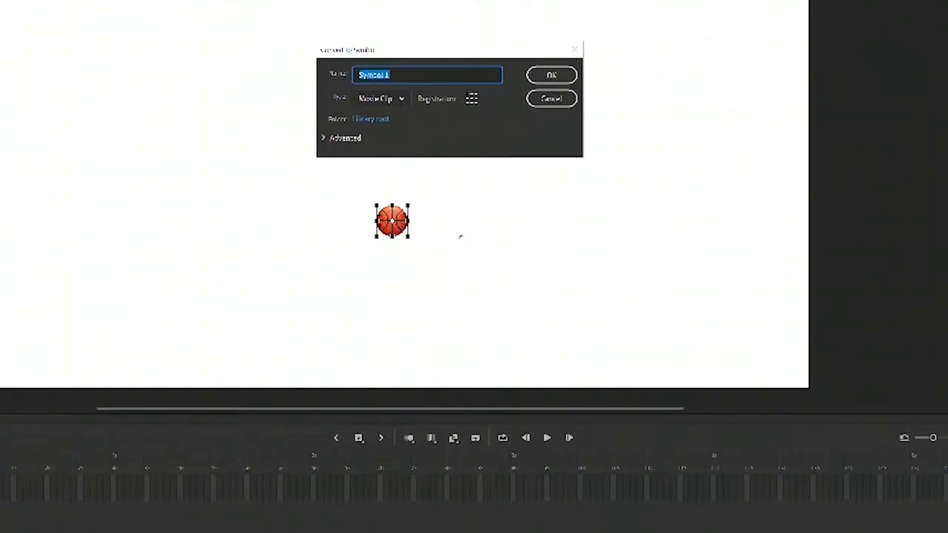
# Step: Make the ball a Movie Clip symbol named basketball and drag it to the bottom-left corner
pyautogui.write('basketbal')
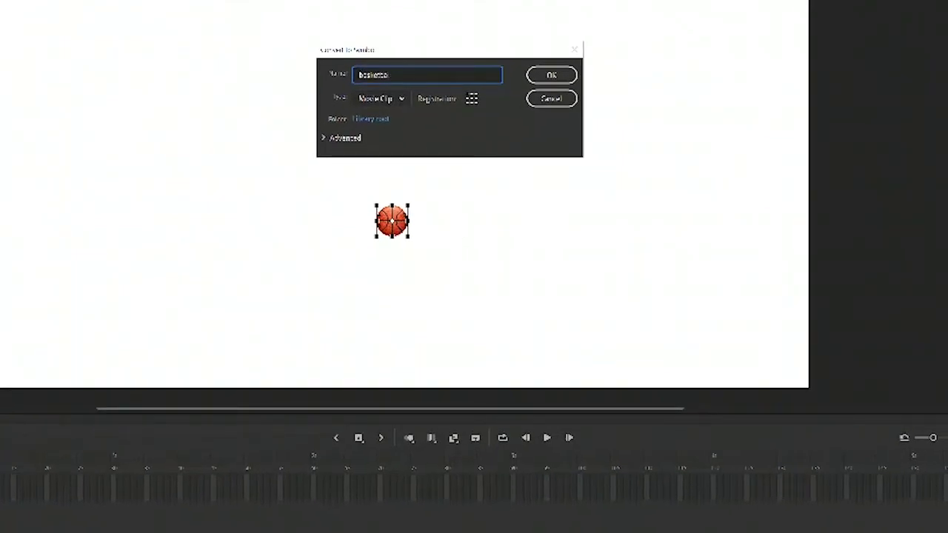
pyautogui.write('l')
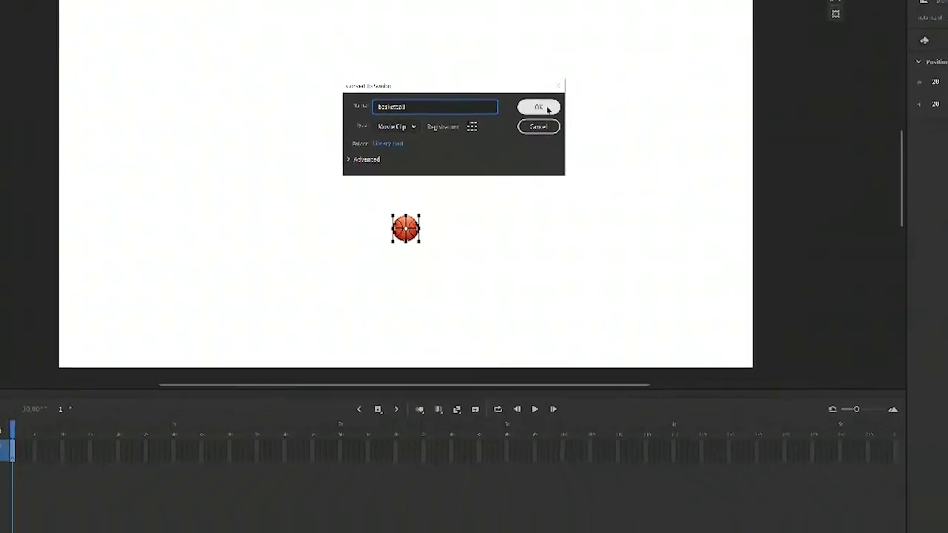
pyautogui.click(548, 110)
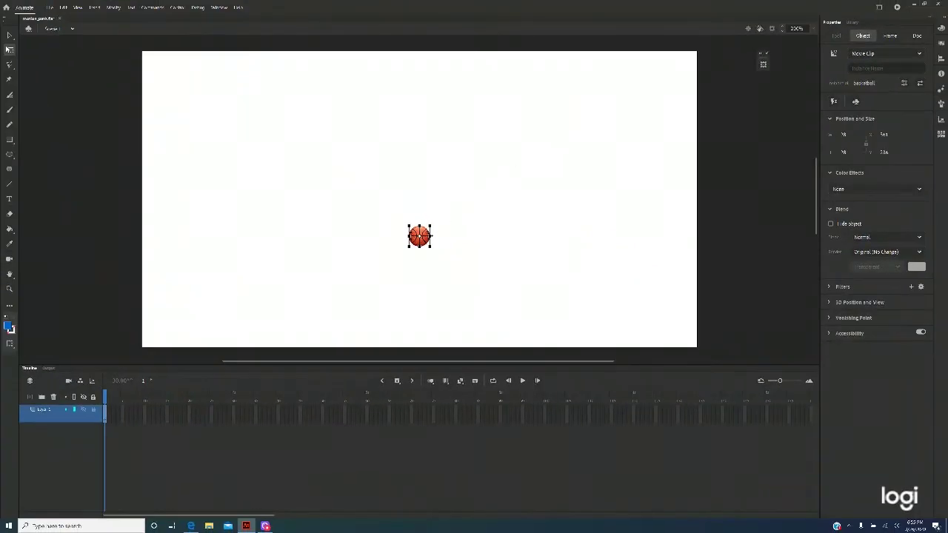
pyautogui.moveTo(427, 243); pyautogui.dragTo(165, 333)
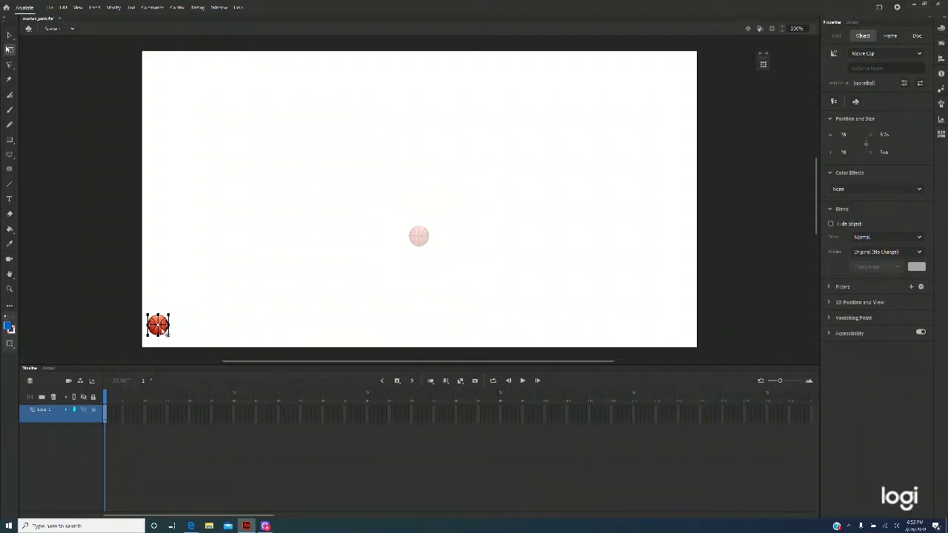
pyautogui.click(227, 328)
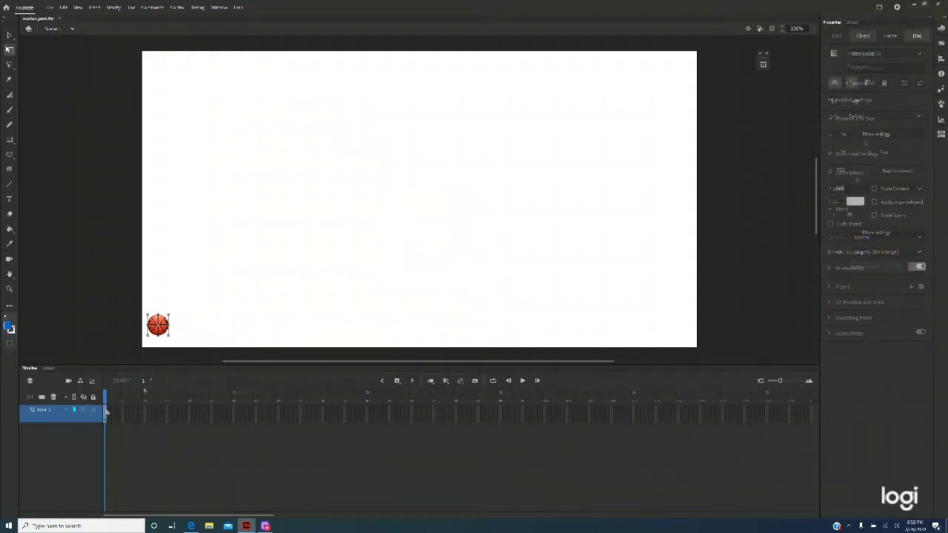
# Step: Create a motion tween extended to frame 60, keyframe it, and drag the ball right along the bottom
pyautogui.rightClick(105, 412)
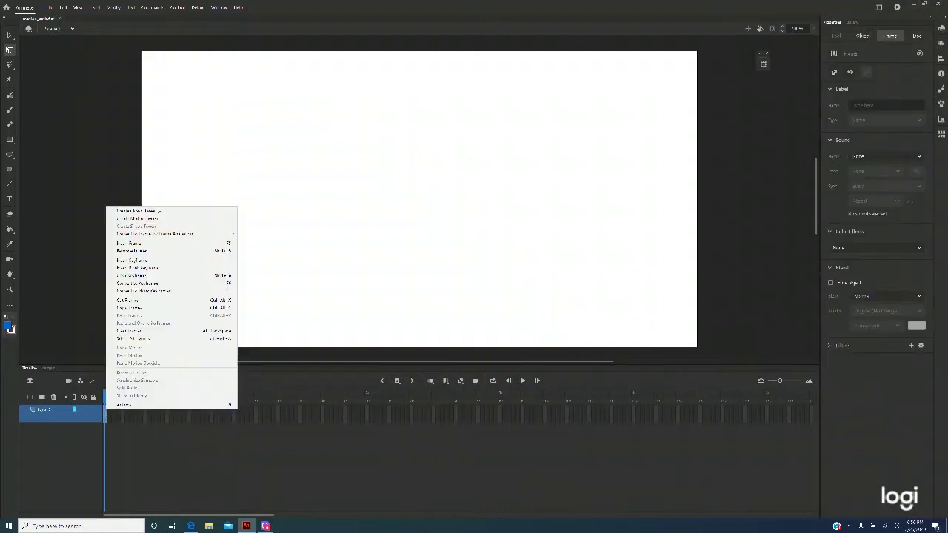
pyautogui.click(137, 218)
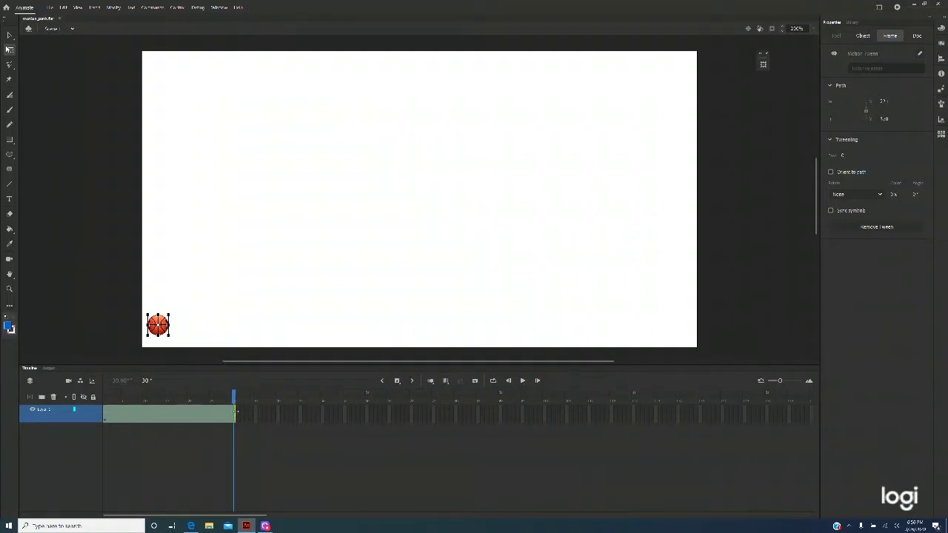
pyautogui.moveTo(235, 411); pyautogui.dragTo(290, 419)
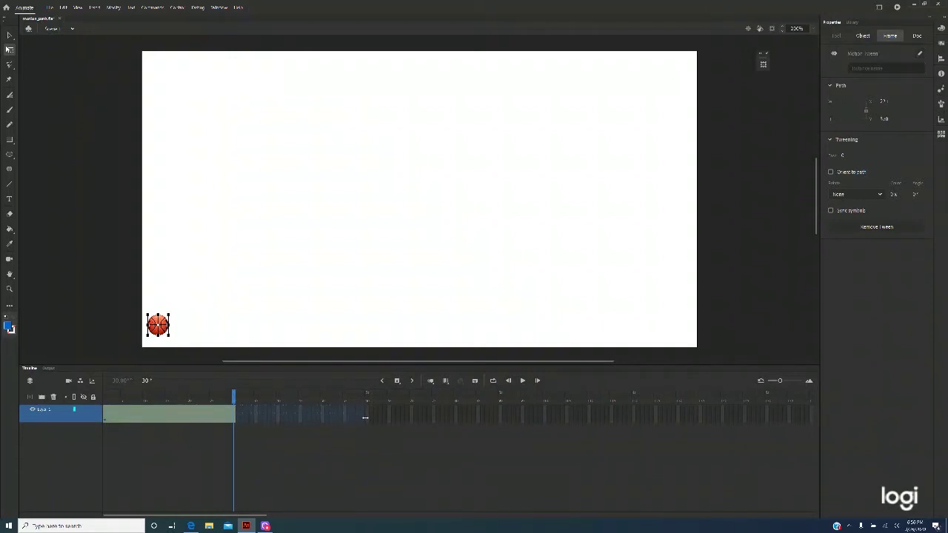
pyautogui.moveTo(365, 418); pyautogui.dragTo(367, 416)
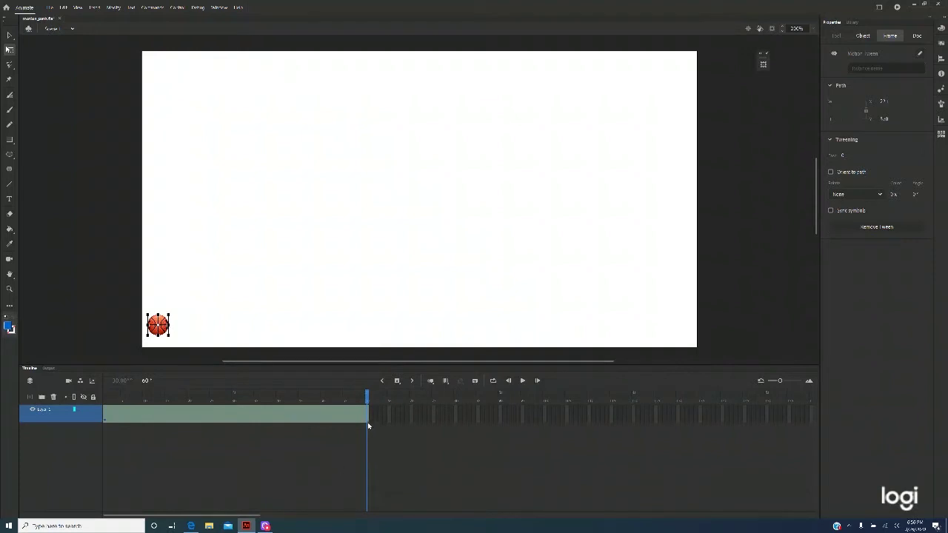
pyautogui.press('F6')
pyautogui.moveTo(168, 334); pyautogui.dragTo(343, 361)
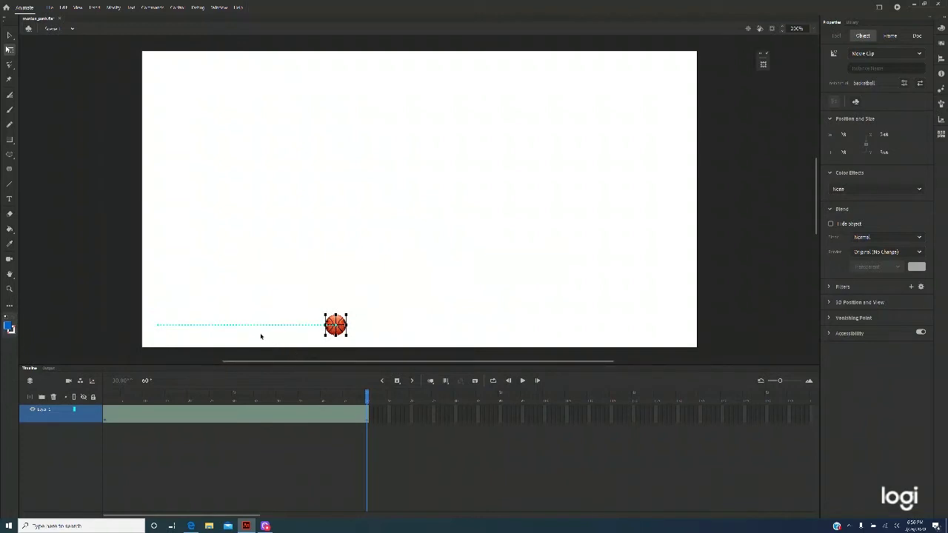
# Step: Drag the middle of the dotted path upward into an arc, then rewind and play the preview
pyautogui.press('v')
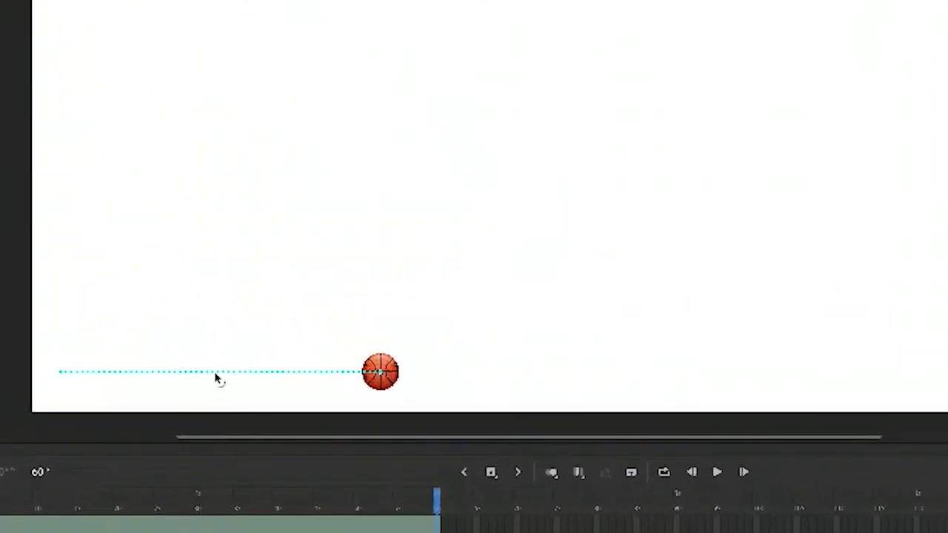
pyautogui.moveTo(217, 378); pyautogui.dragTo(212, 352)
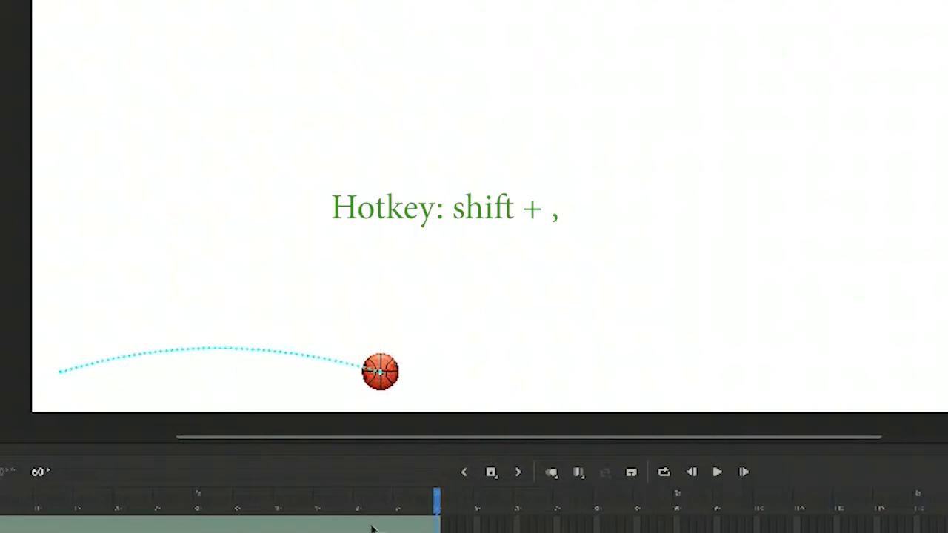
pyautogui.hotkey('shift', ',')
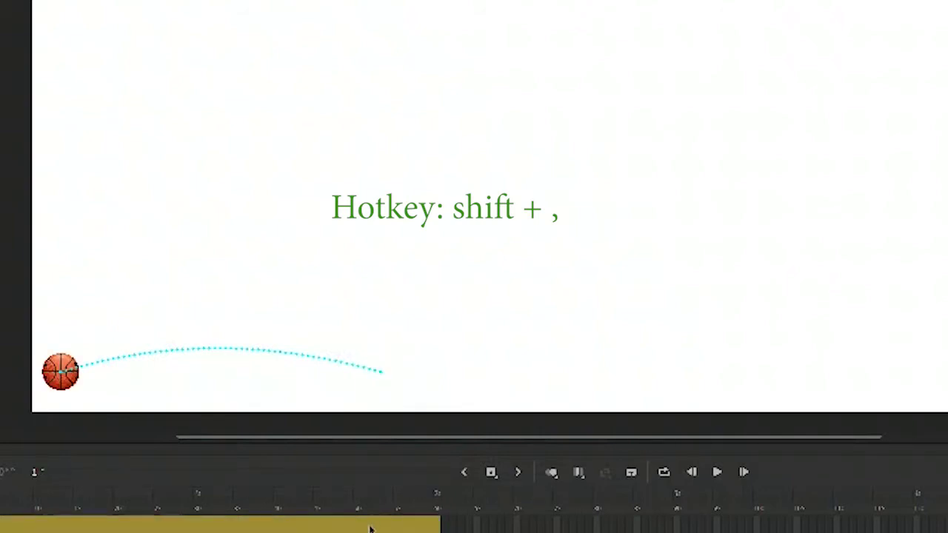
pyautogui.press('Return')
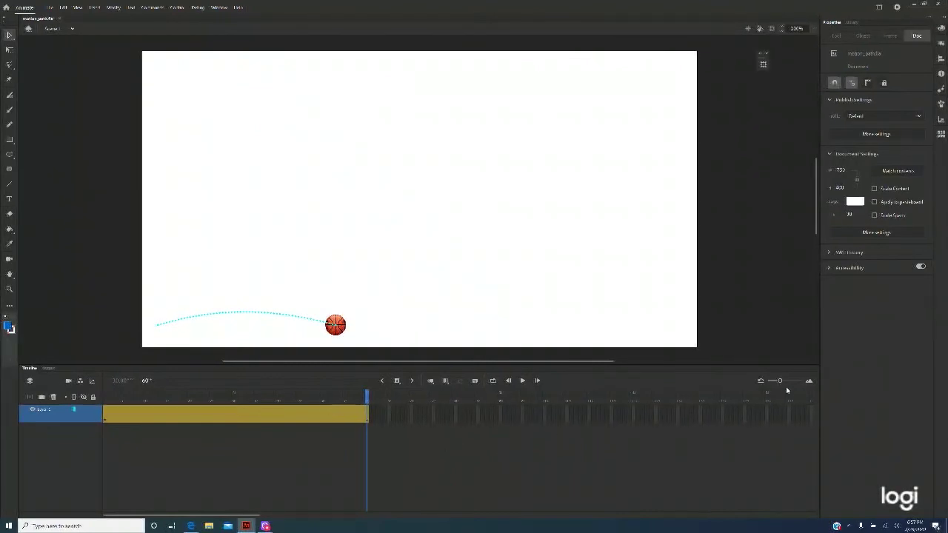
# Step: Extend the tween to frame 90, move the ball further right and reshape the path's end
pyautogui.moveTo(780, 381); pyautogui.dragTo(781, 381)
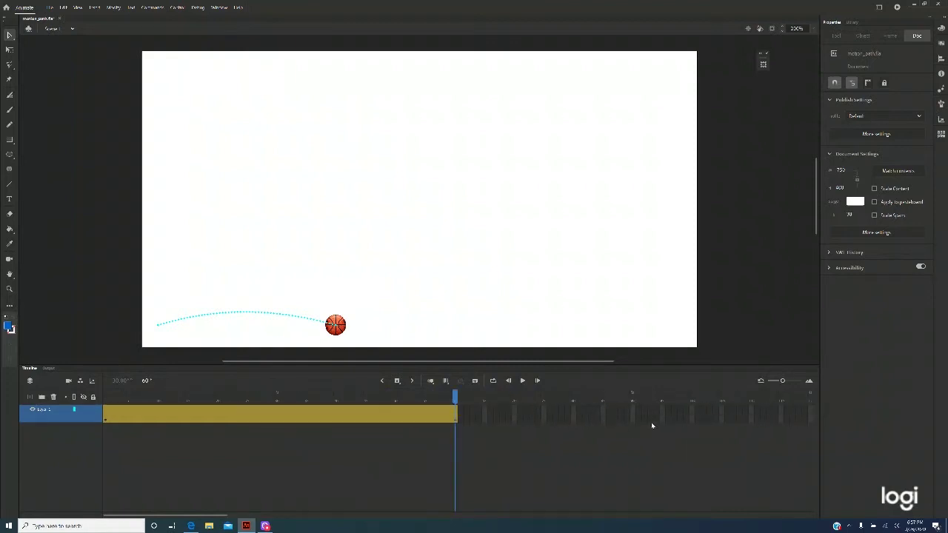
pyautogui.click(633, 415)
pyautogui.press('F5')
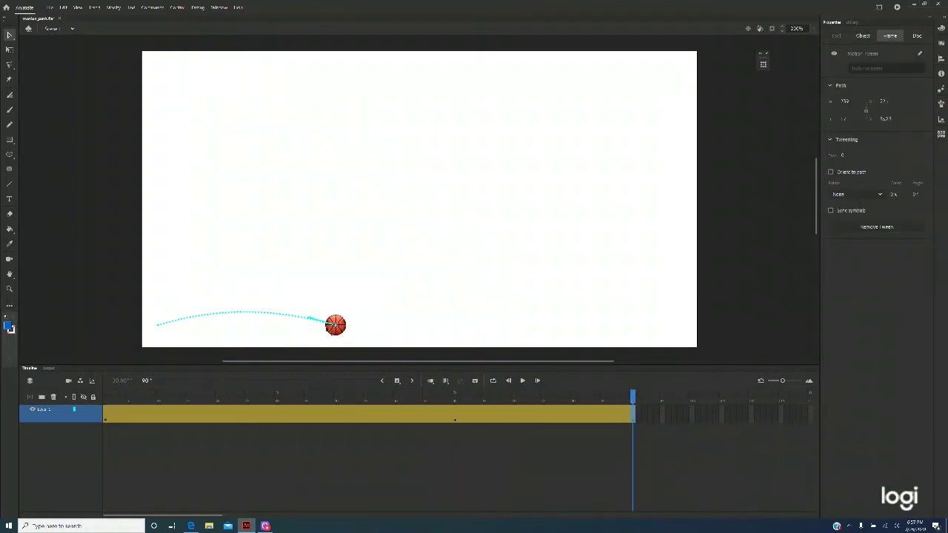
pyautogui.click(345, 332)
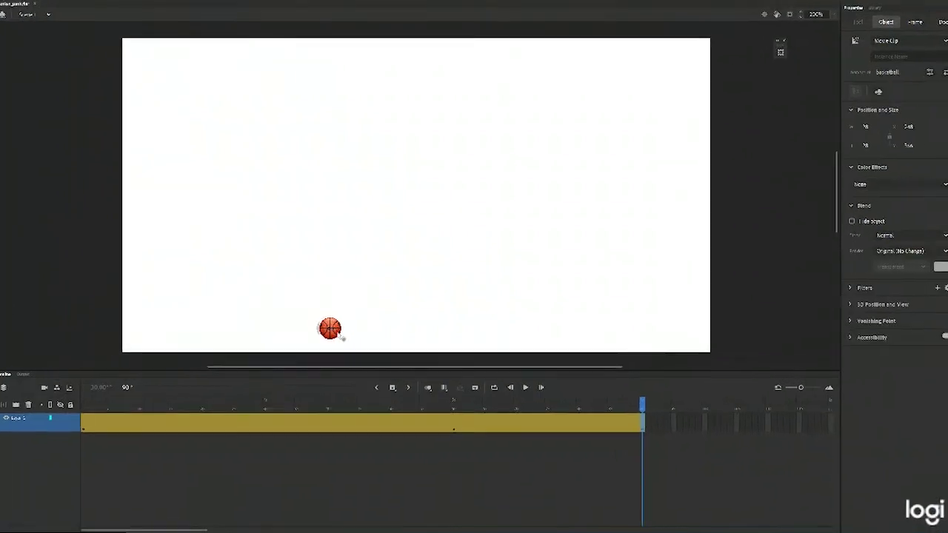
pyautogui.moveTo(342, 338); pyautogui.dragTo(376, 339)
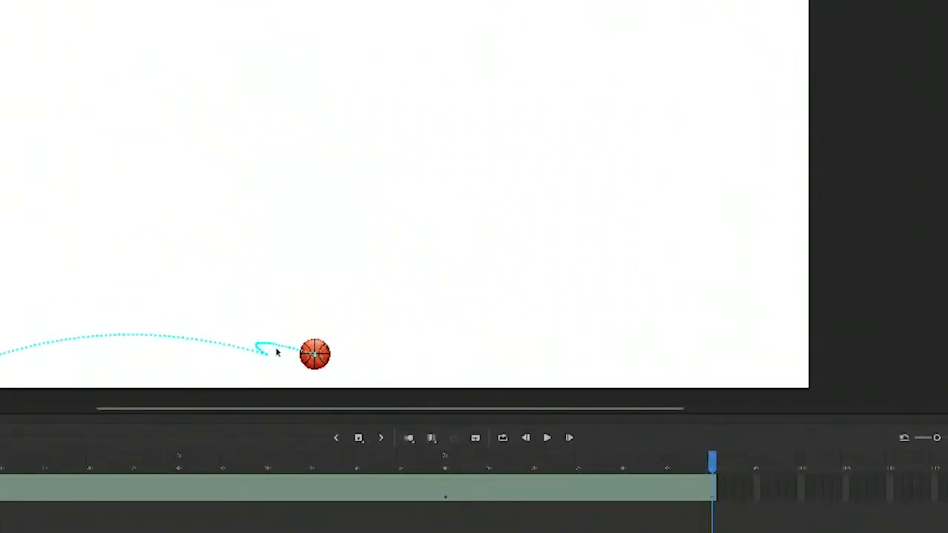
pyautogui.moveTo(282, 348); pyautogui.dragTo(295, 341)
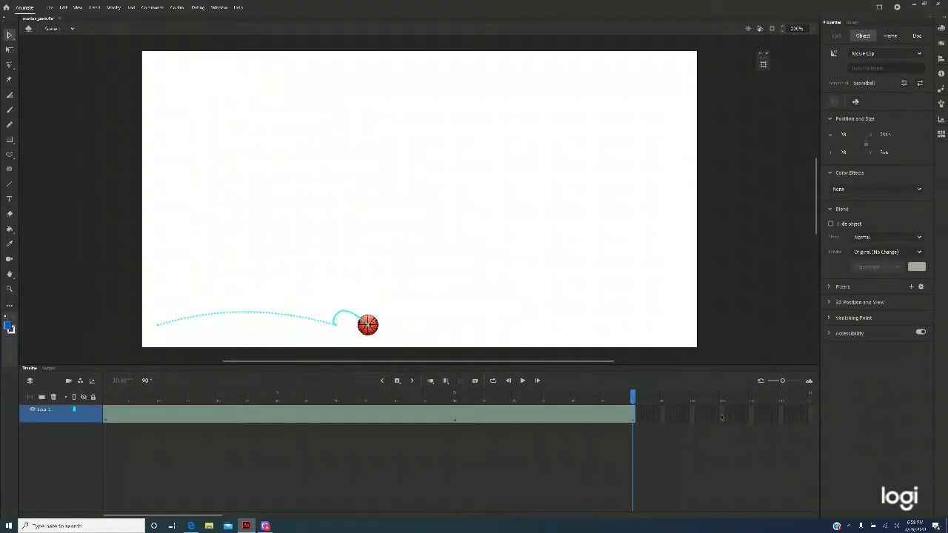
# Step: Extend the tween again to frame 105 and select the ball's motion tween
pyautogui.click(721, 416)
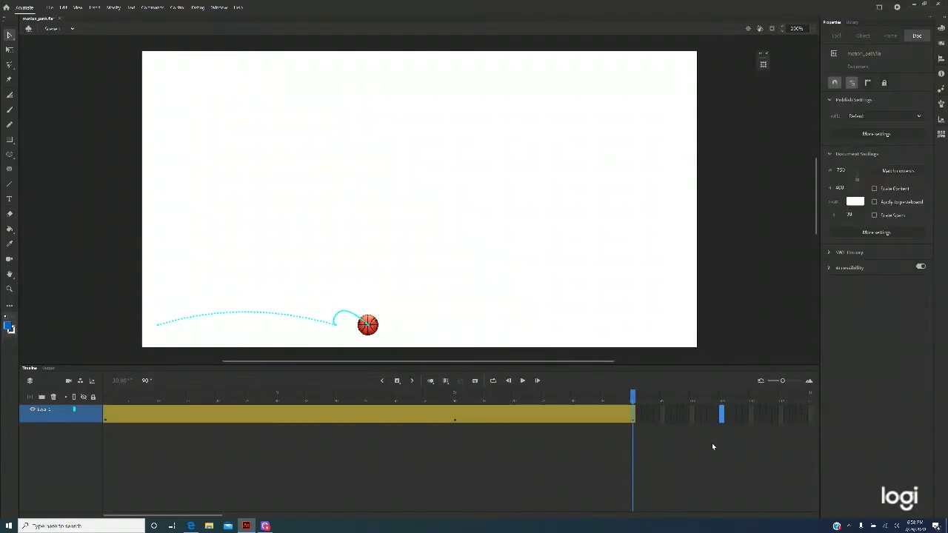
pyautogui.press('F5')
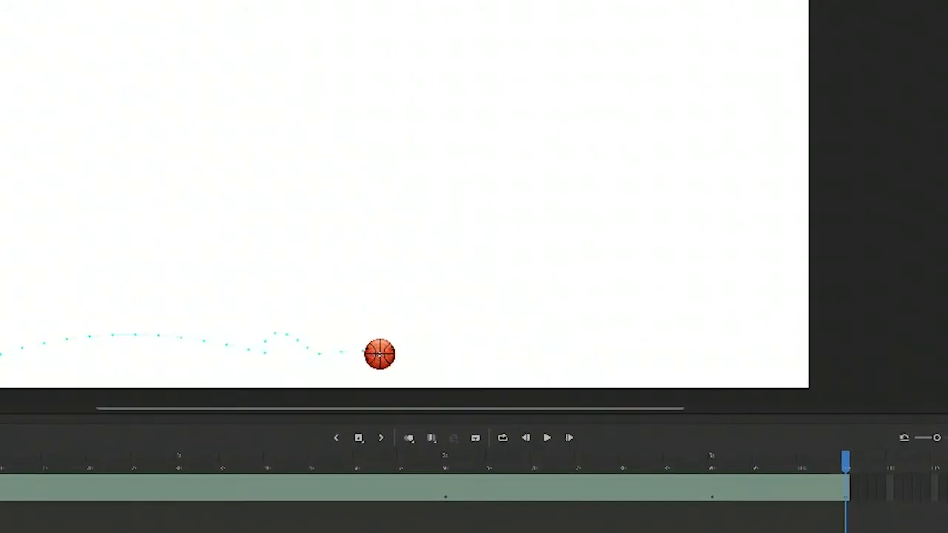
pyautogui.click(345, 350)
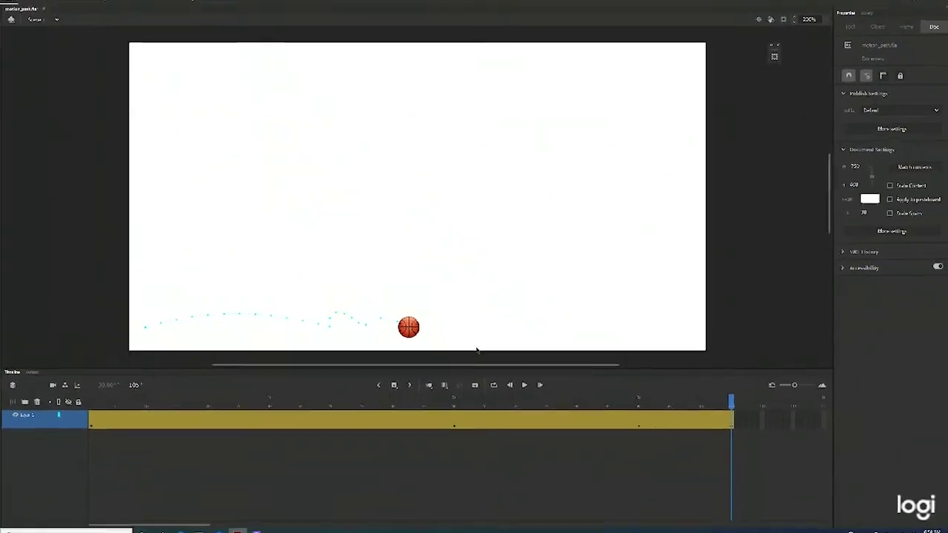
pyautogui.hotkey('shift', ',')
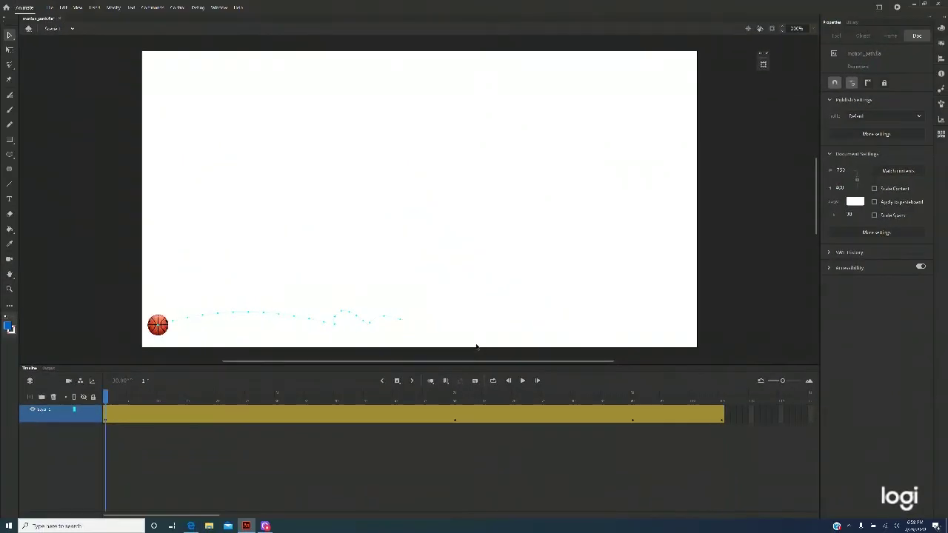
pyautogui.press('Return')
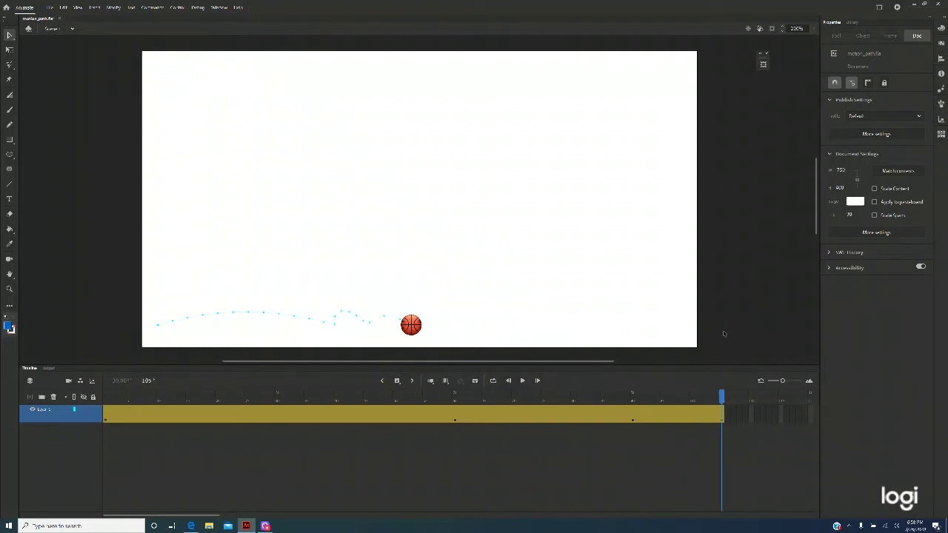
pyautogui.hscroll(5, 404, 462)
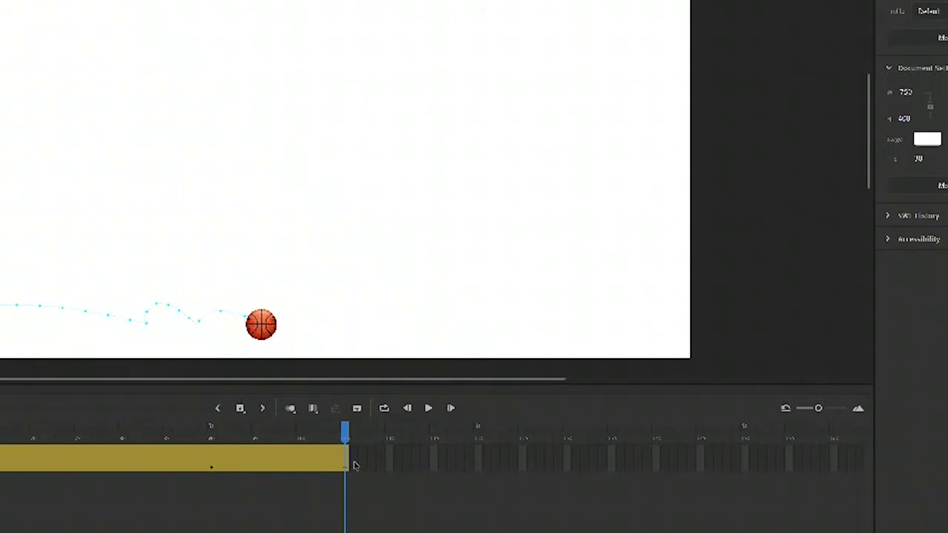
# Step: Lengthen the tween span with F5 and drag the ball farther right toward the stage's right end
pyautogui.click(354, 465)
pyautogui.press('F5')
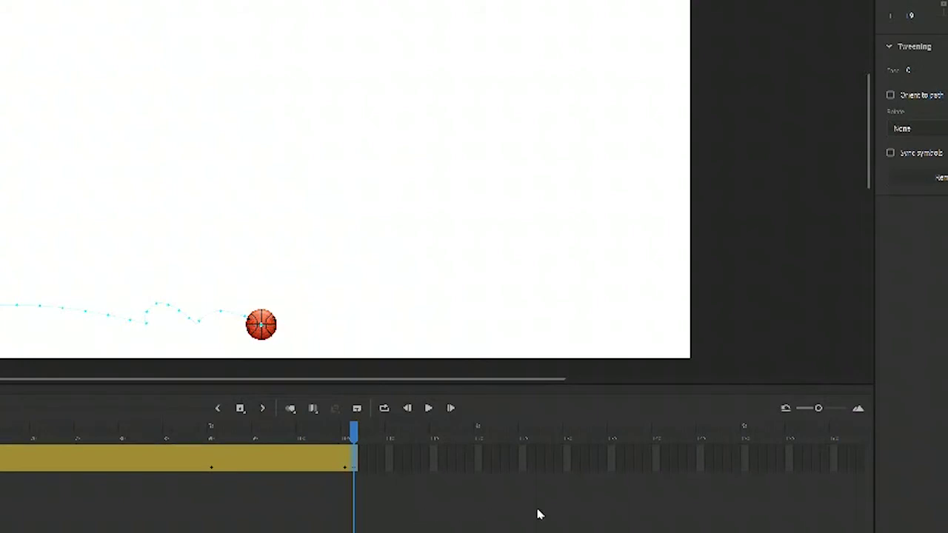
pyautogui.click(654, 459)
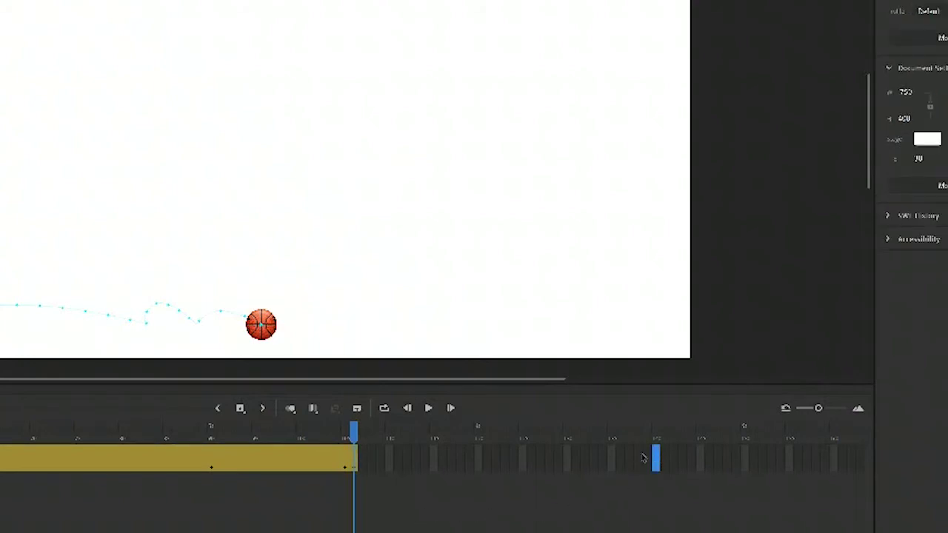
pyautogui.press('F5')
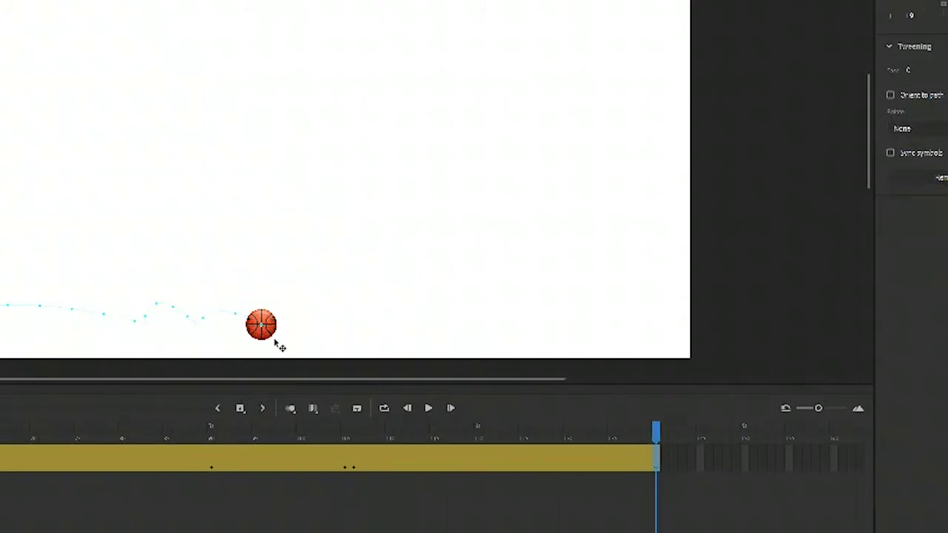
pyautogui.moveTo(275, 338); pyautogui.dragTo(576, 388)
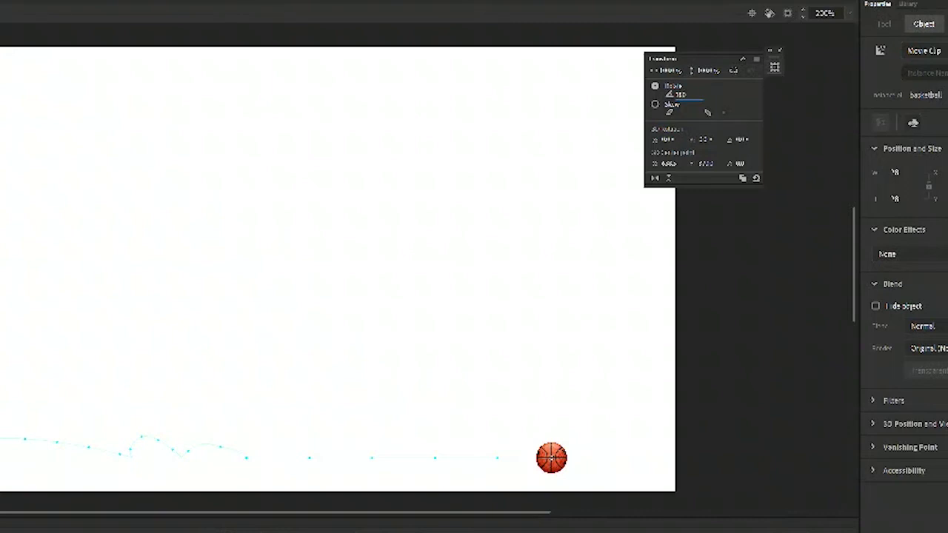
# Step: Apply a 180° rotation to the ball in the Transform panel
pyautogui.press('Return')
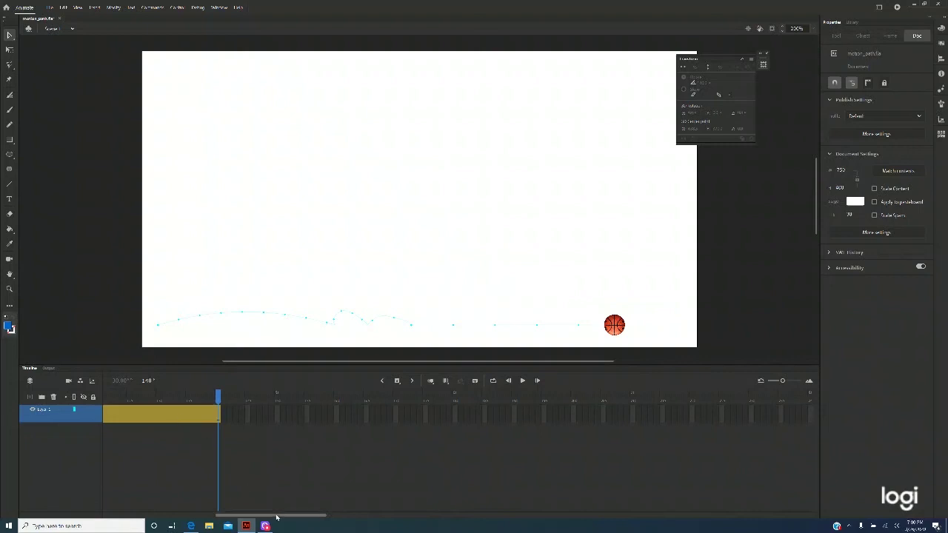
# Step: Select the tween span and drag the Ease value negative to ease the ball out
pyautogui.moveTo(276, 516); pyautogui.dragTo(252, 522)
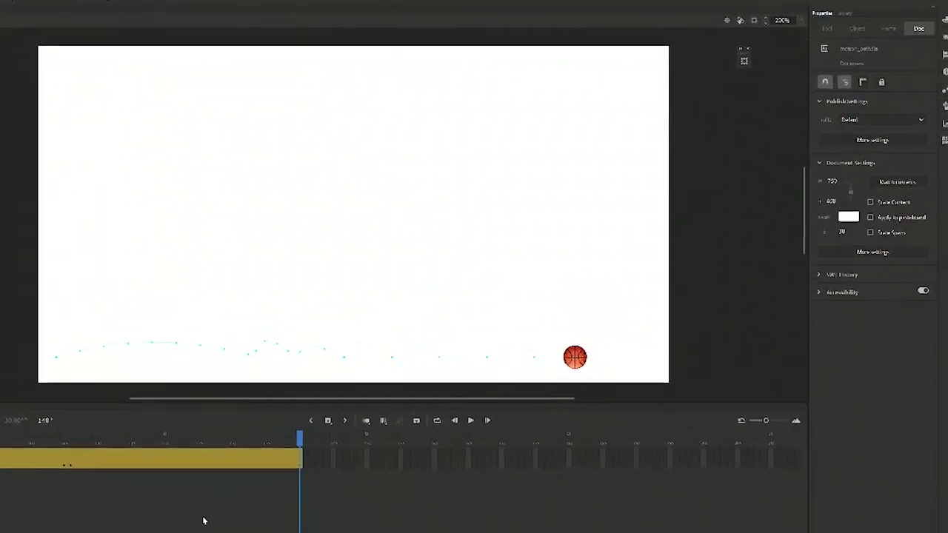
pyautogui.click(87, 531)
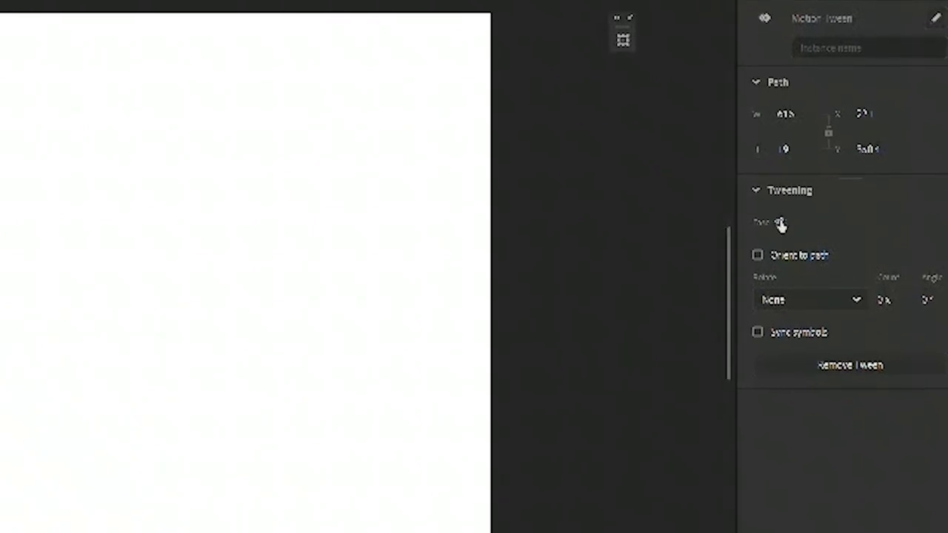
pyautogui.moveTo(781, 224); pyautogui.dragTo(748, 224)
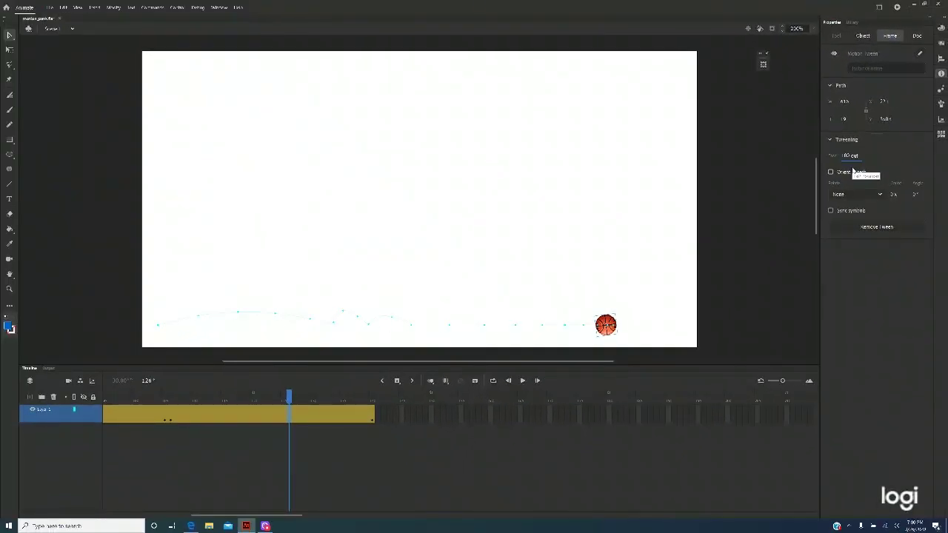
pyautogui.hotkey('ctrl', 'Return')
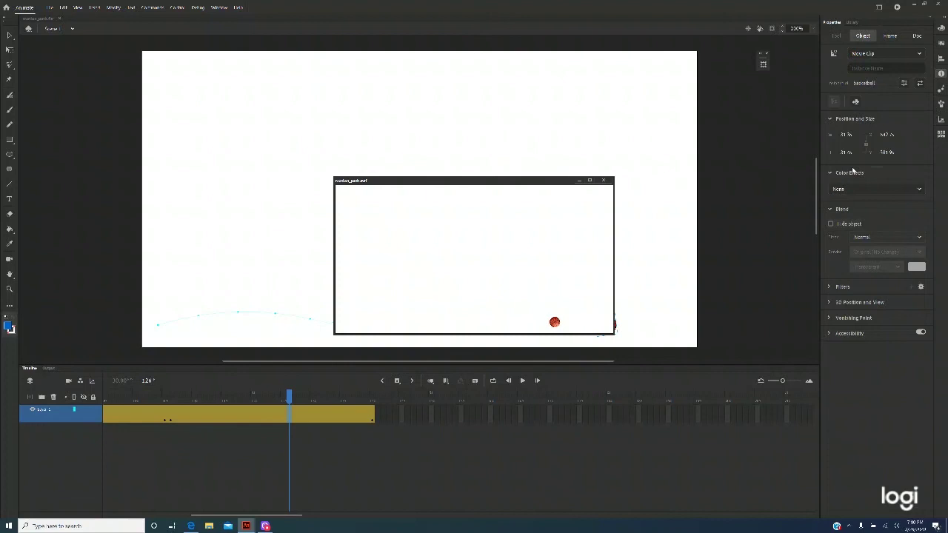
pyautogui.click(603, 181)
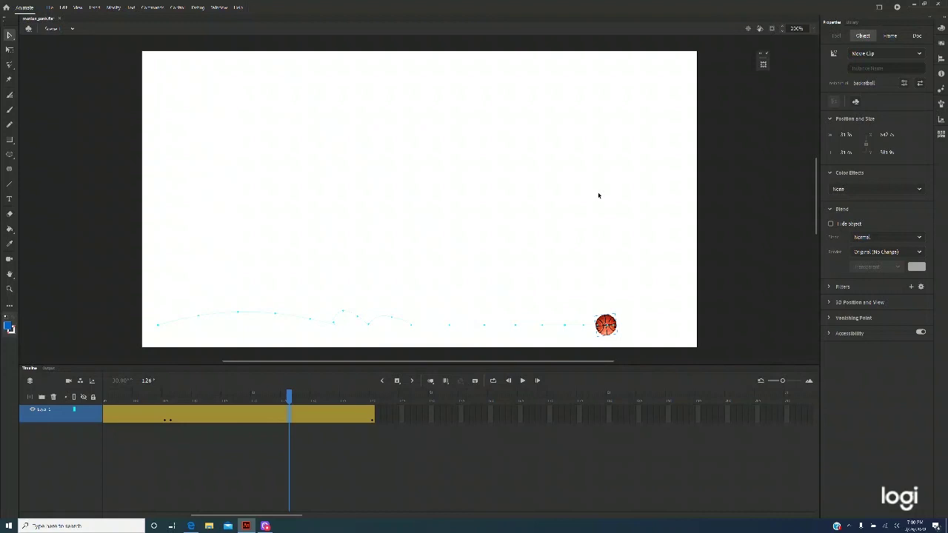
pyautogui.hotkey('ctrl', 'z')
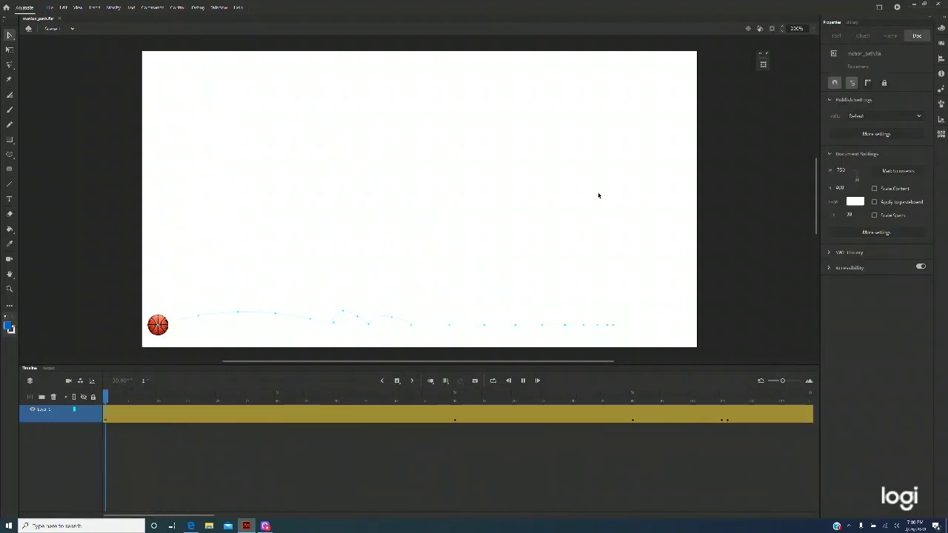